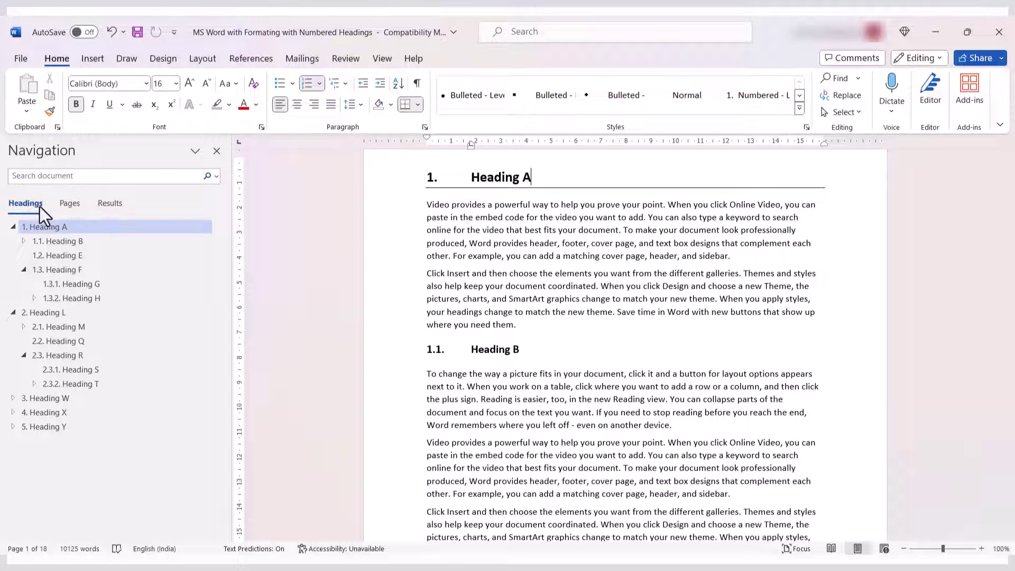
Show the page thumbnails, switch to the search results view, and search the document for "page"
click(78, 210)
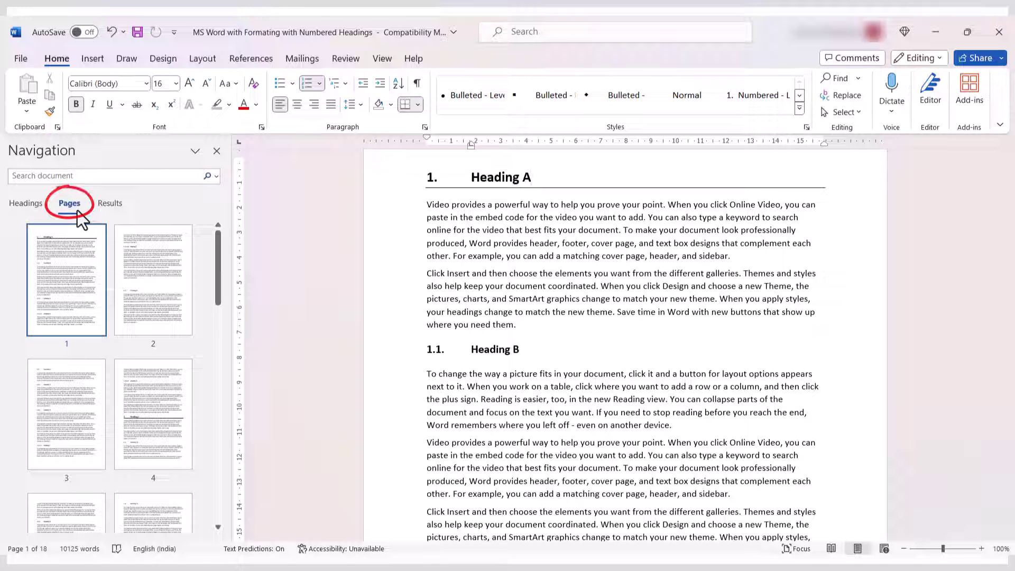
click(110, 211)
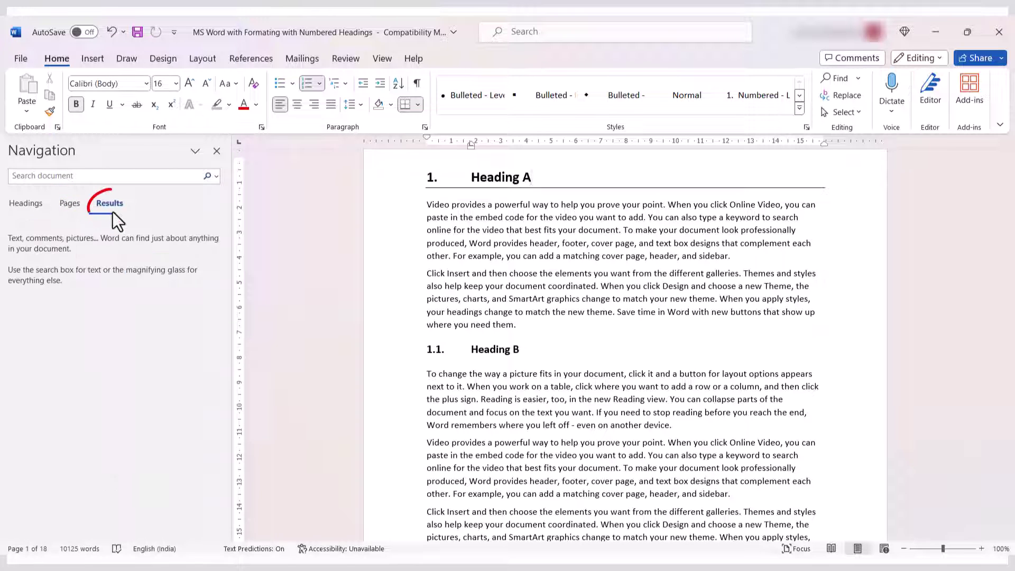
click(111, 177)
text(pag)
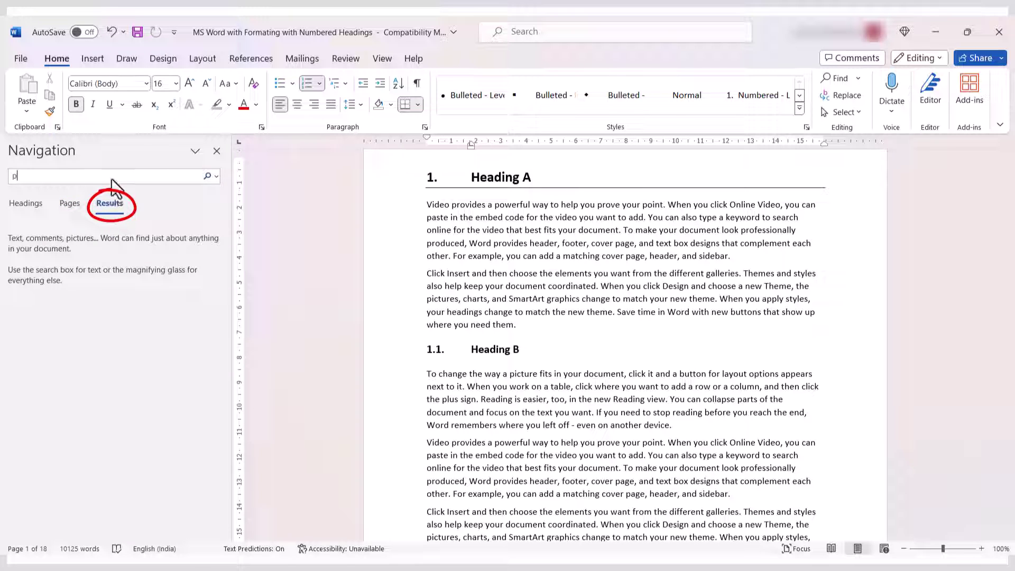
text(e)
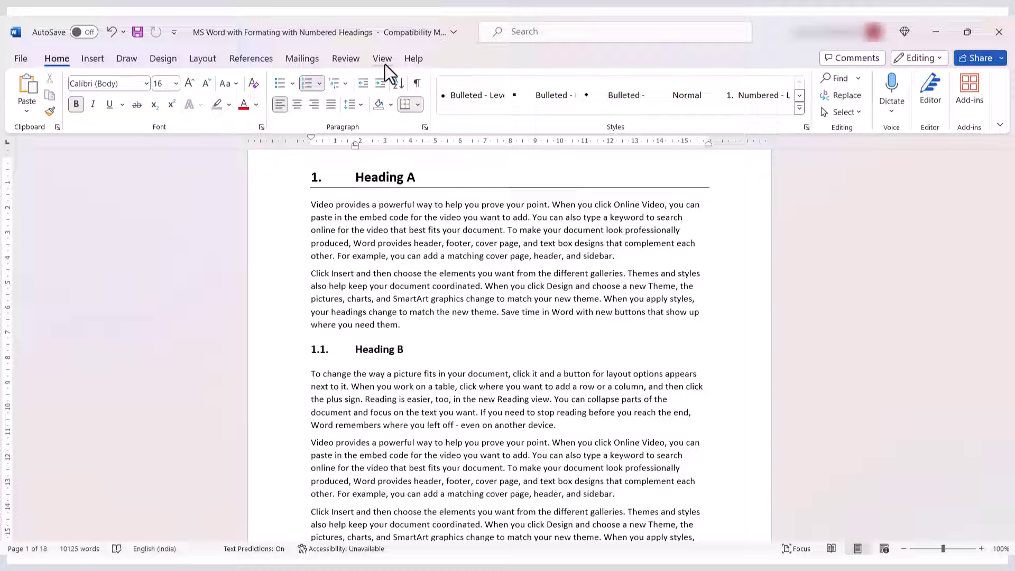
Show the Navigation Pane beside the document
click(381, 60)
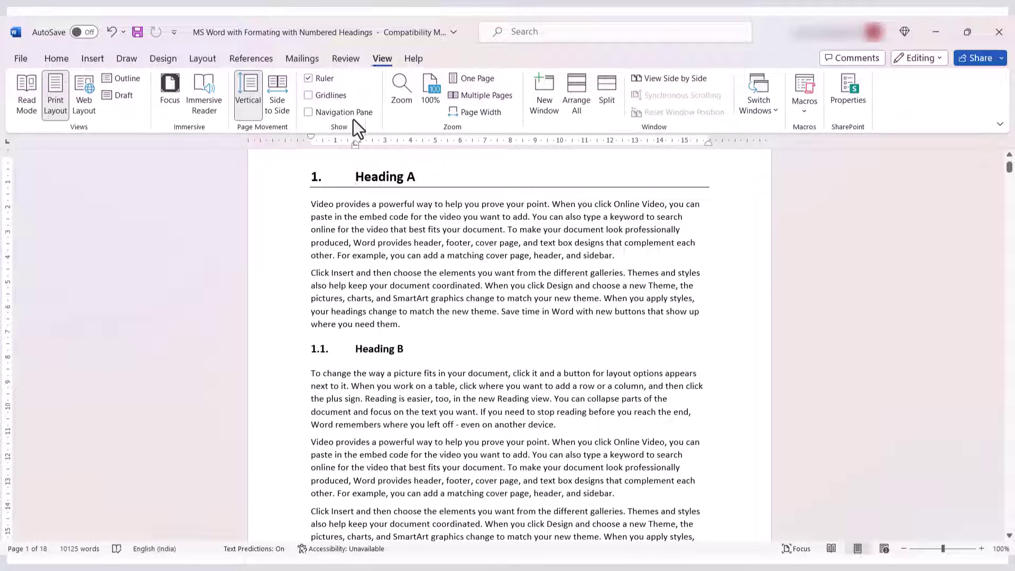
click(309, 115)
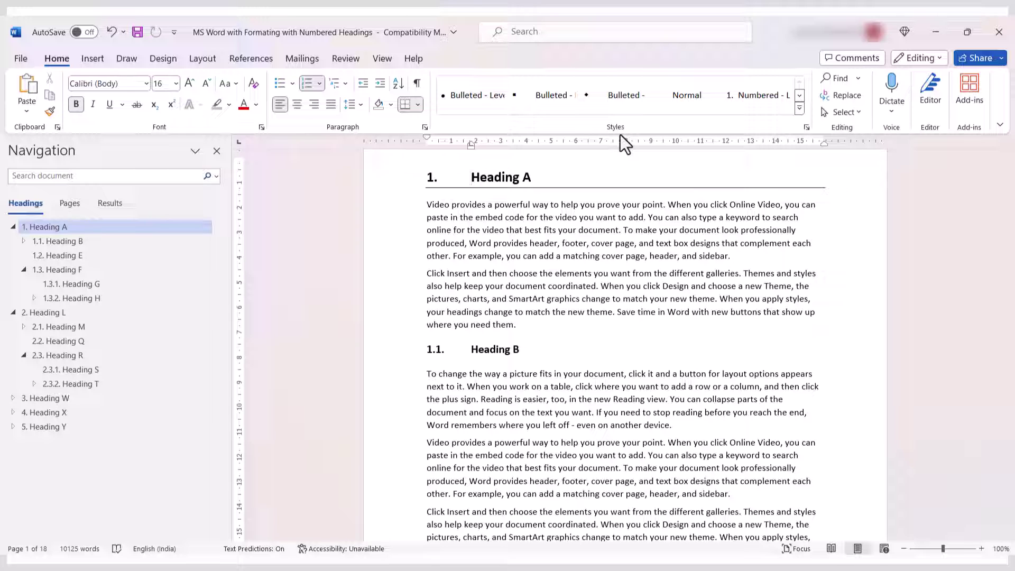
View the full style gallery, and jump through the document to Headings A, F, H, Q and S using the heading list
click(803, 111)
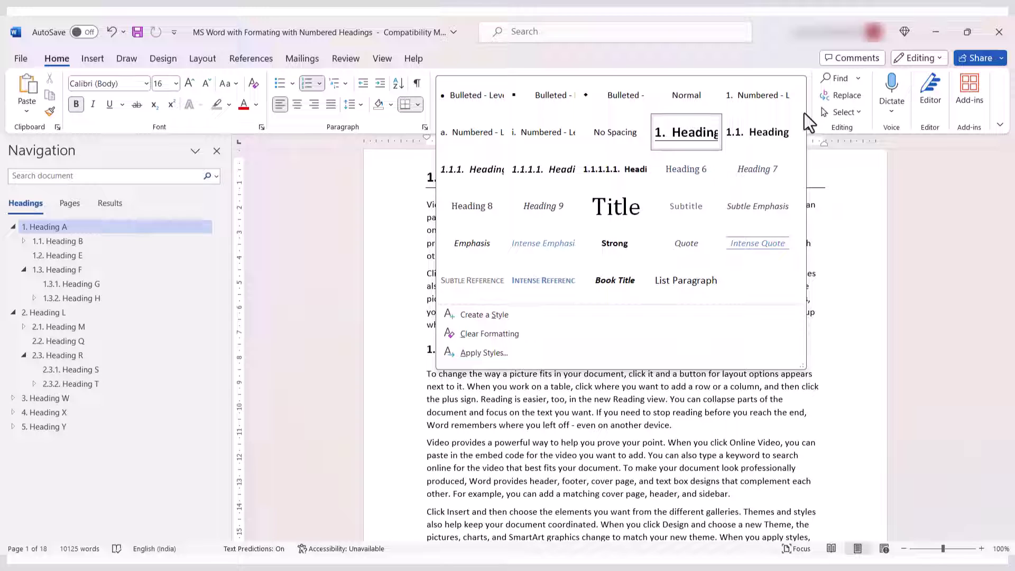
click(93, 228)
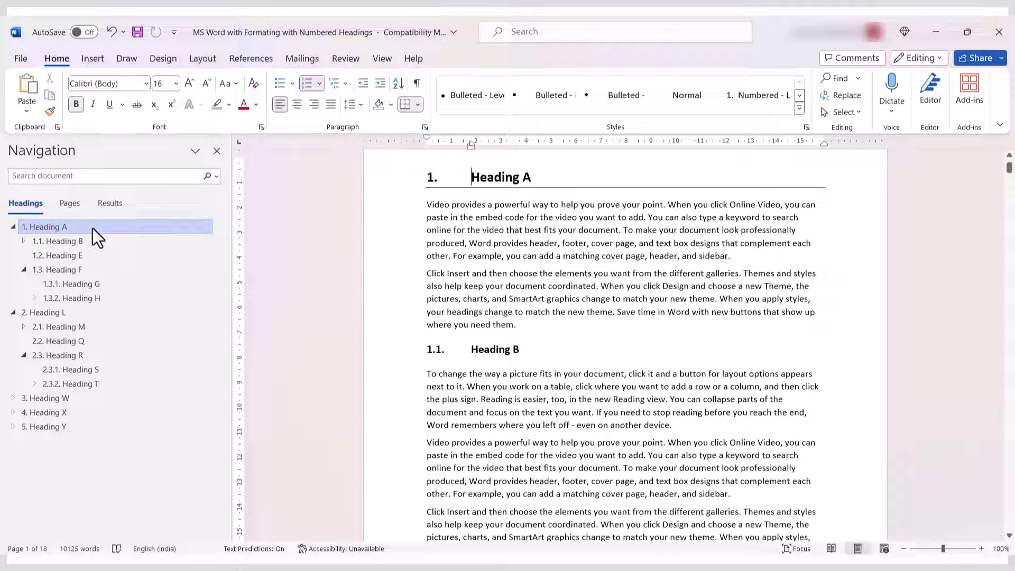
click(71, 269)
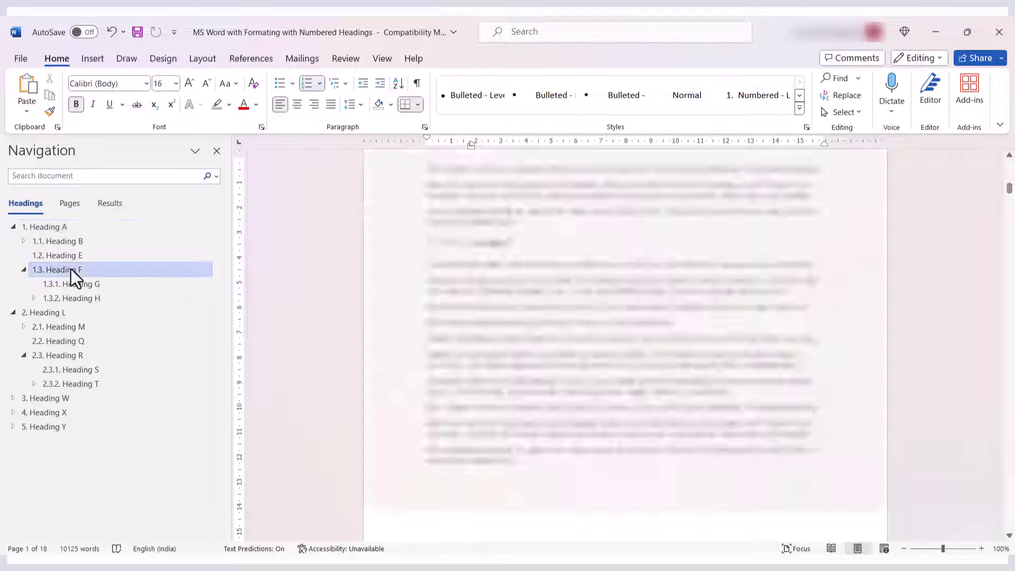
click(75, 303)
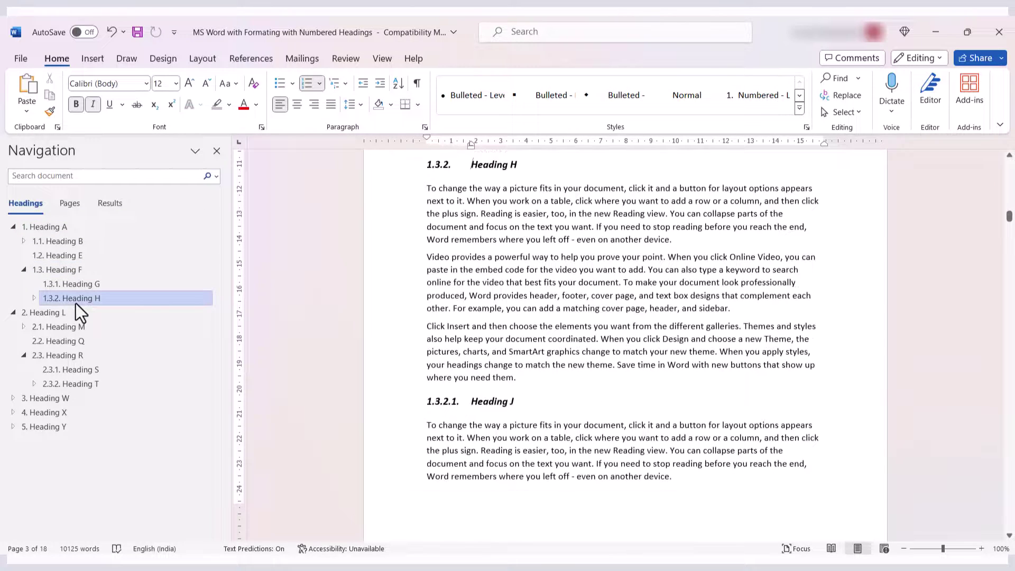
click(69, 341)
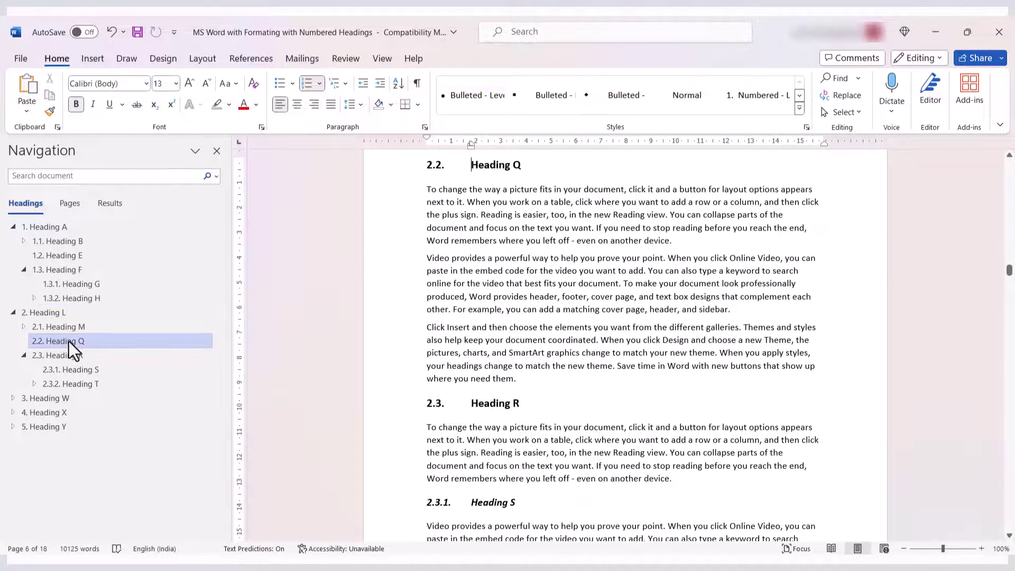
click(80, 366)
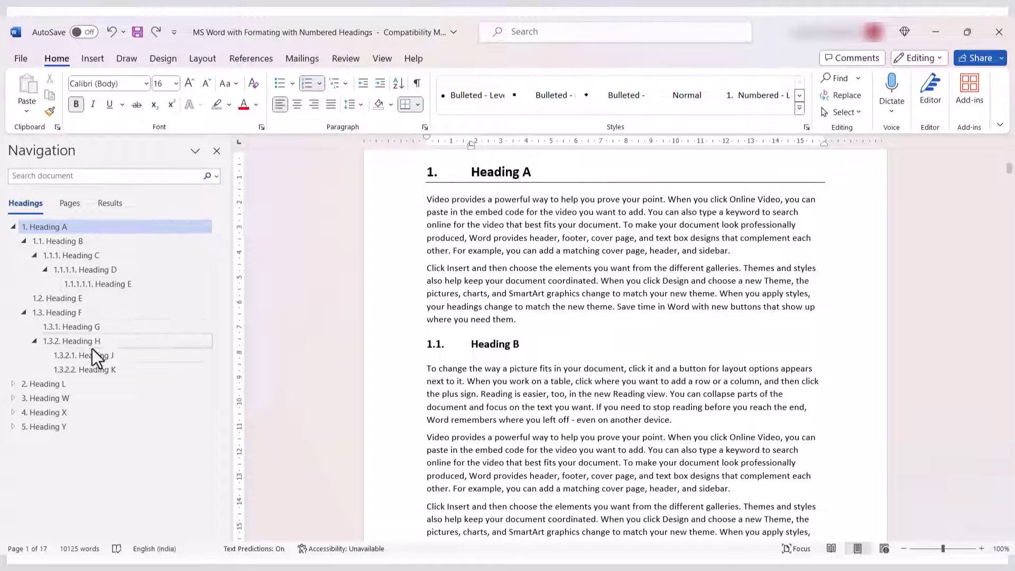
Demote Heading A by one level in the document outline and promote it back to the top level
right_click(81, 227)
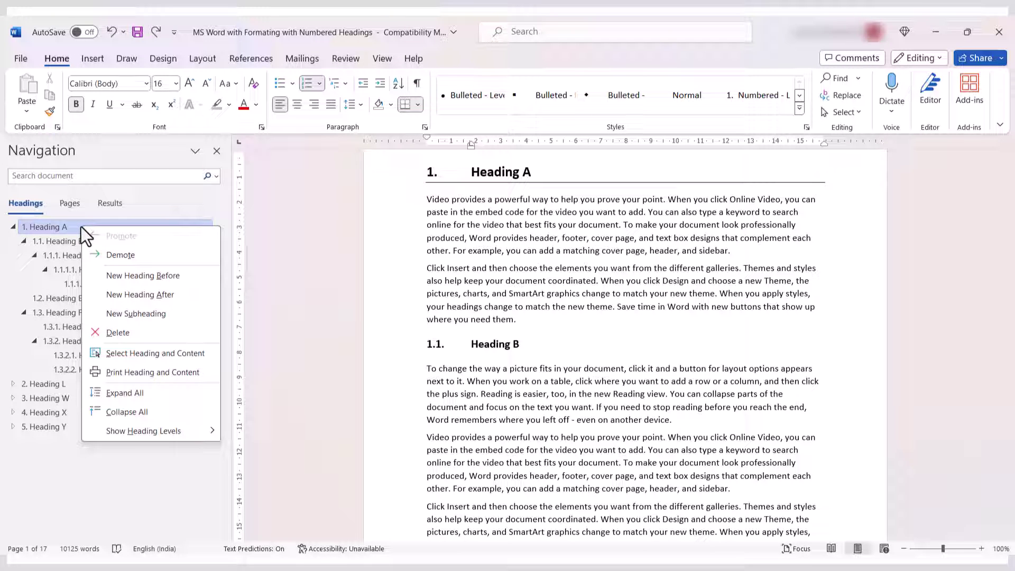
click(106, 256)
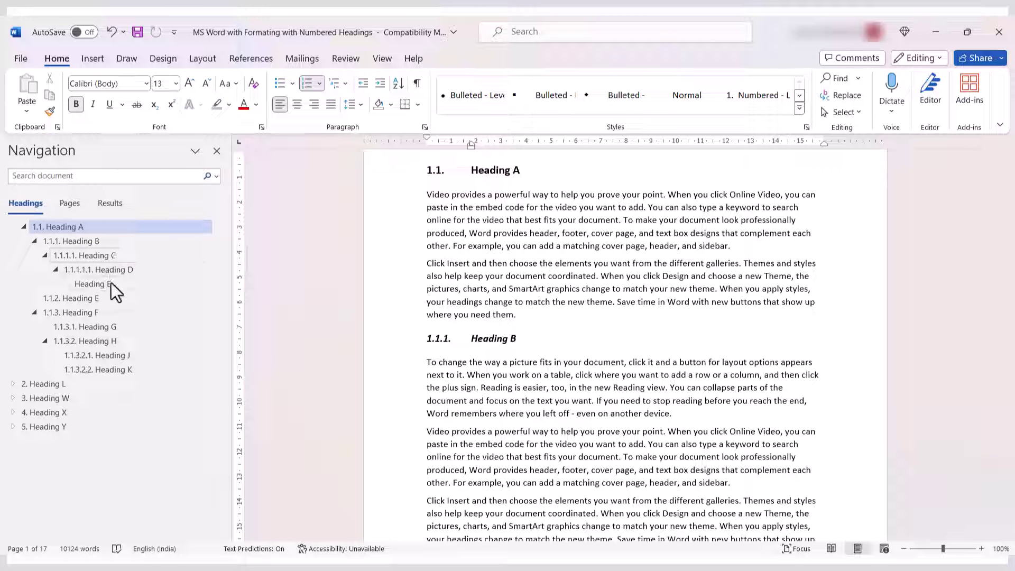
right_click(90, 231)
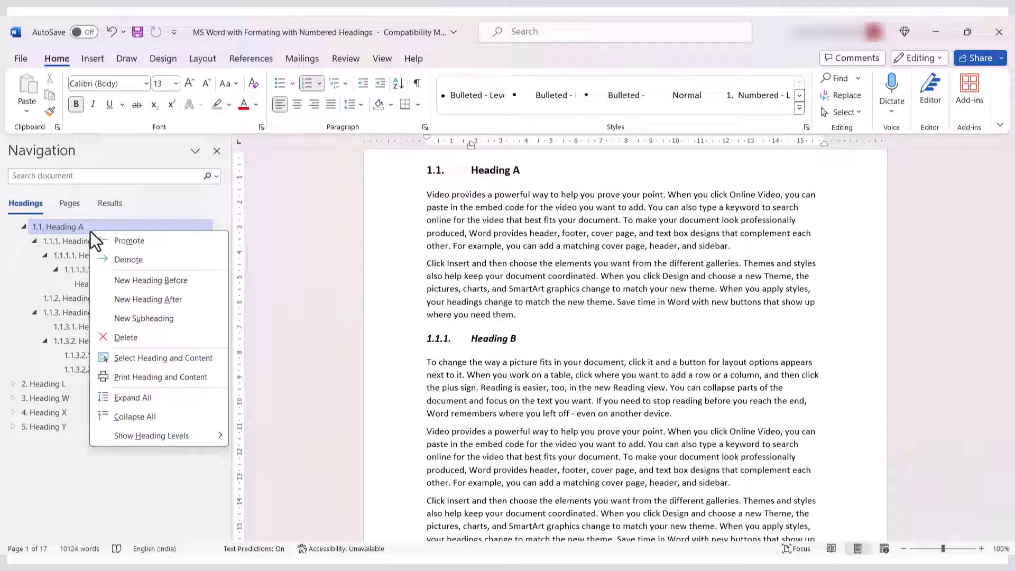
click(112, 242)
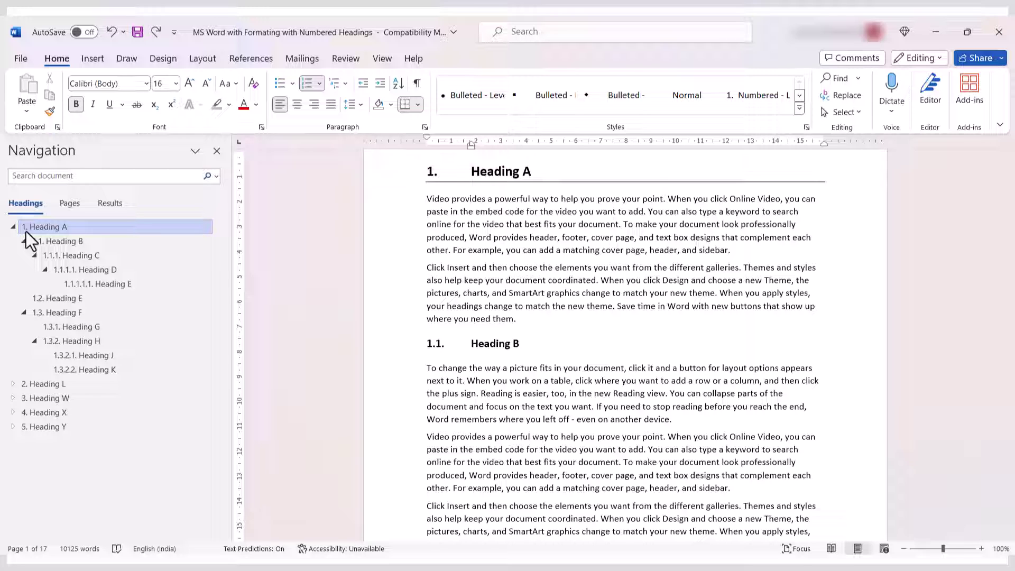
Add a new heading after the Heading A section and title it "New Heading After"
right_click(87, 229)
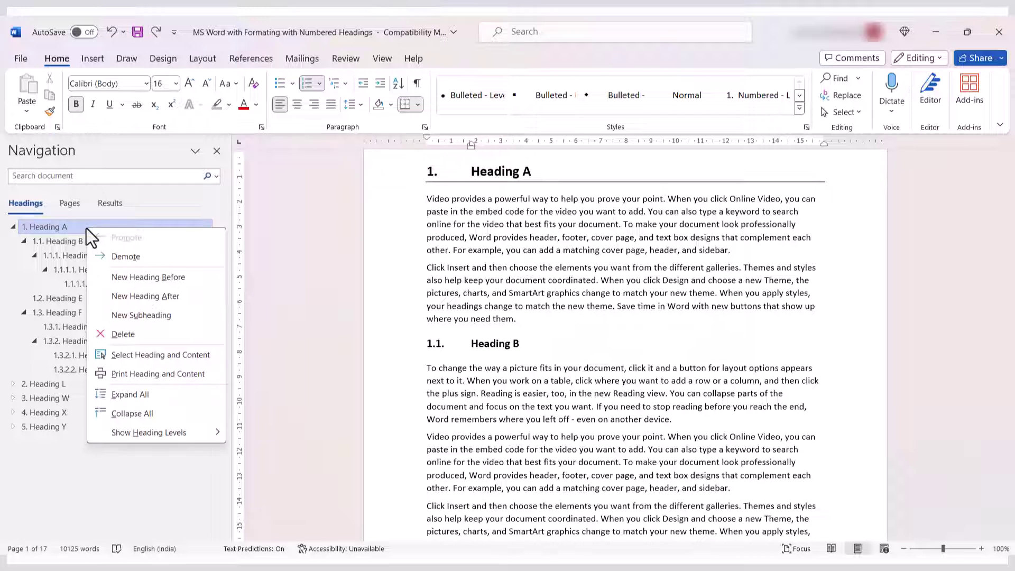
click(122, 302)
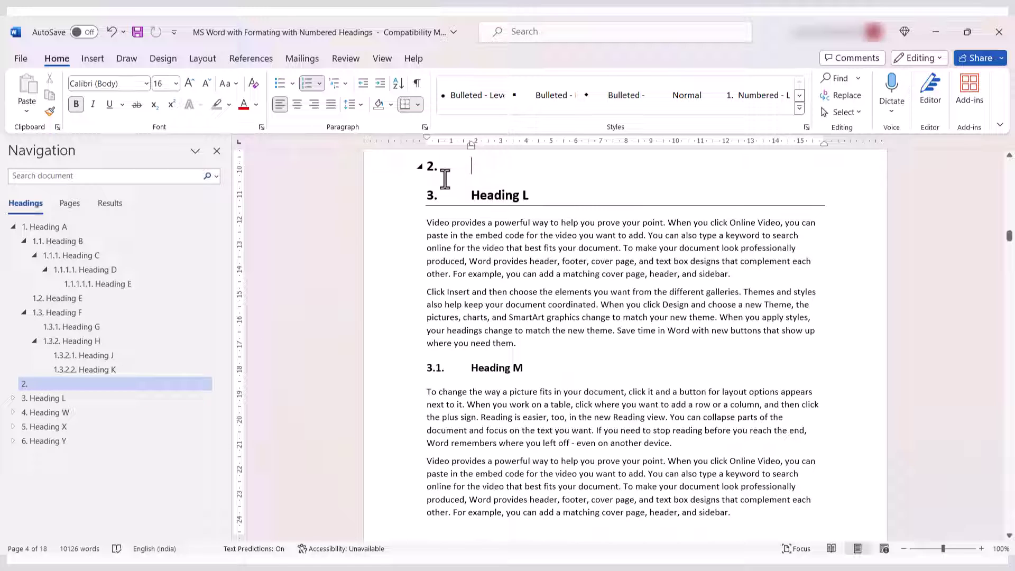
text(New Headi)
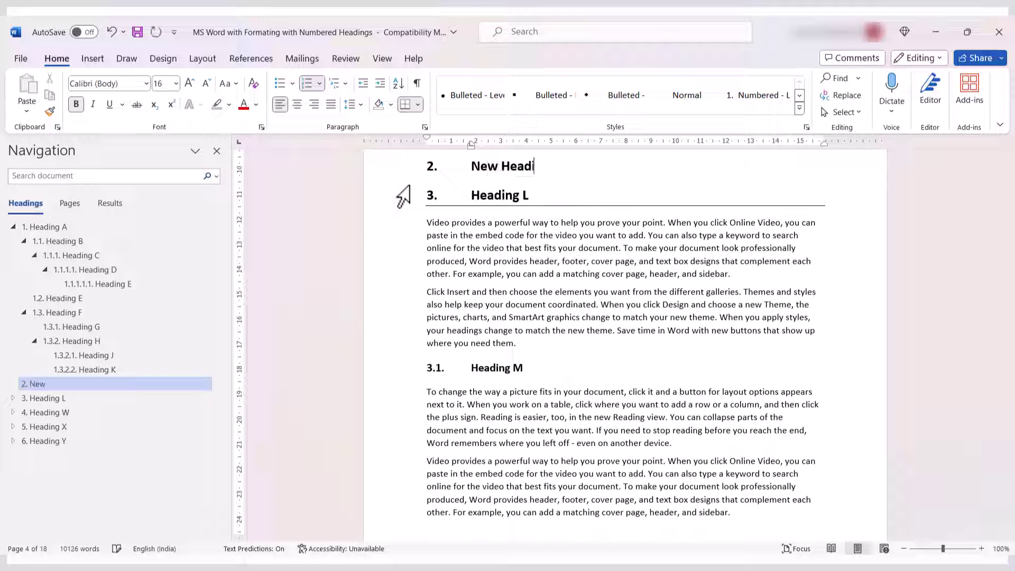
text(ng After)
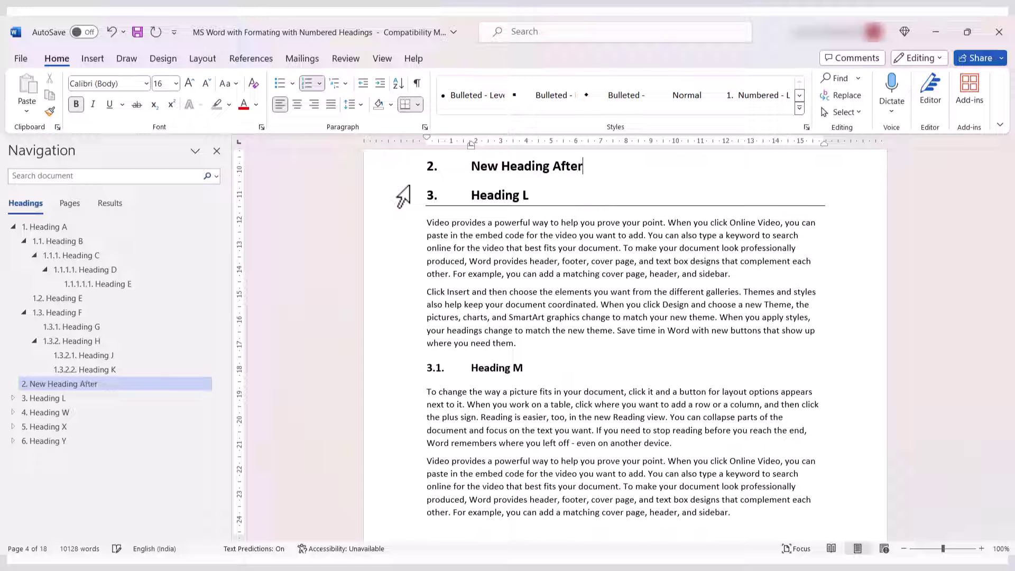
Insert a new heading before the fifth-level Heading E under Heading D, titled "New Heading Before"
click(115, 286)
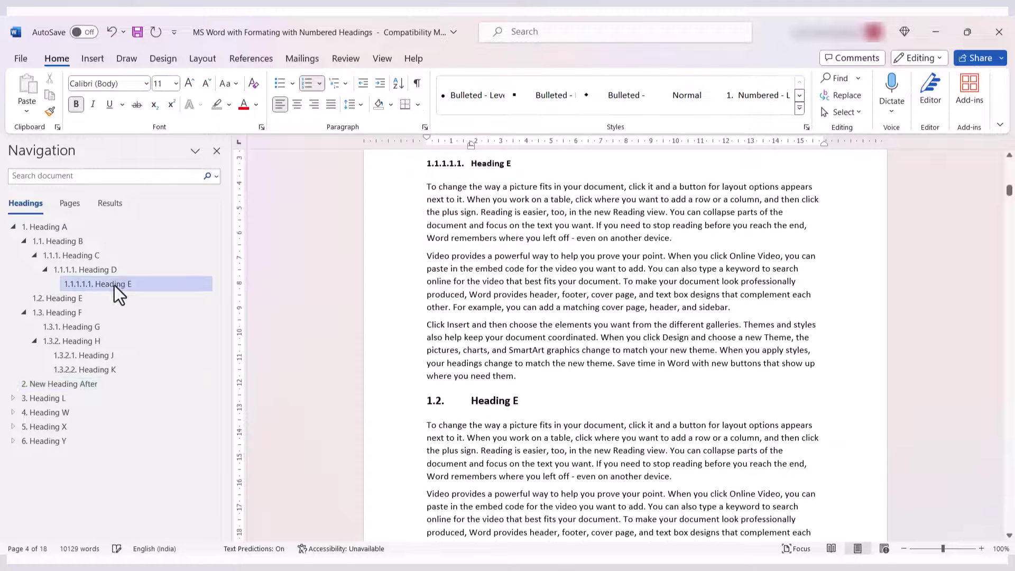
right_click(115, 284)
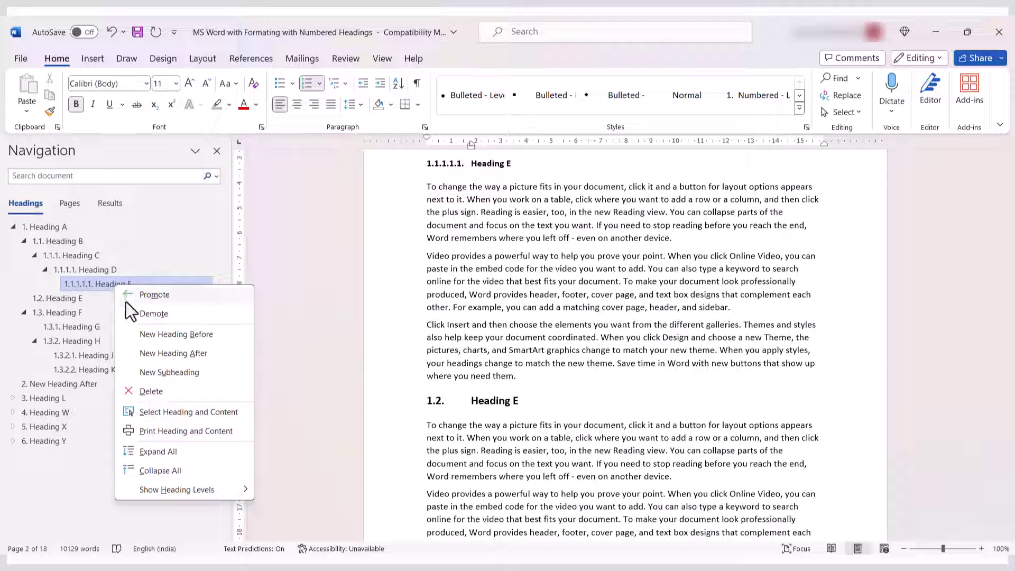
click(145, 334)
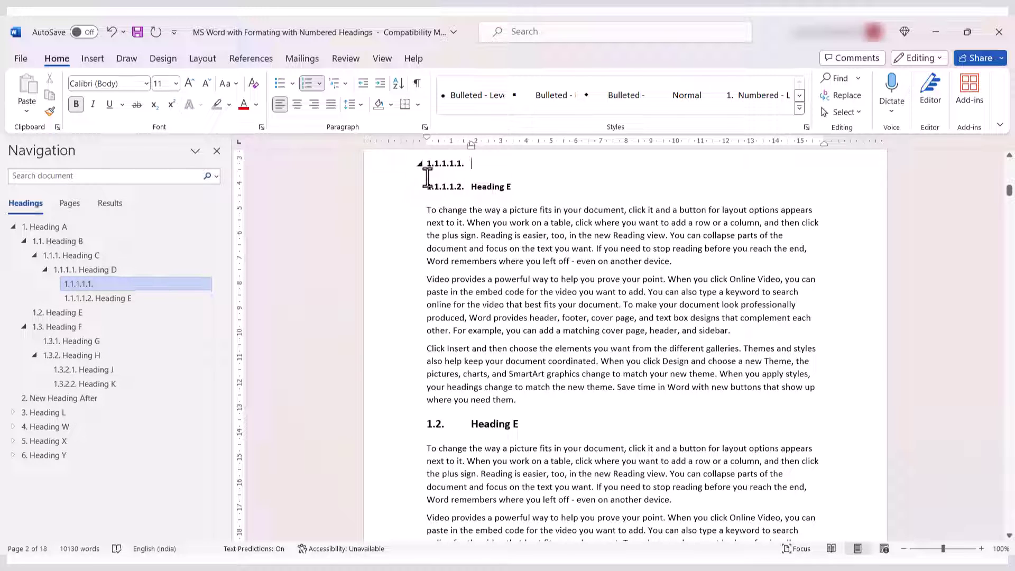
text(New)
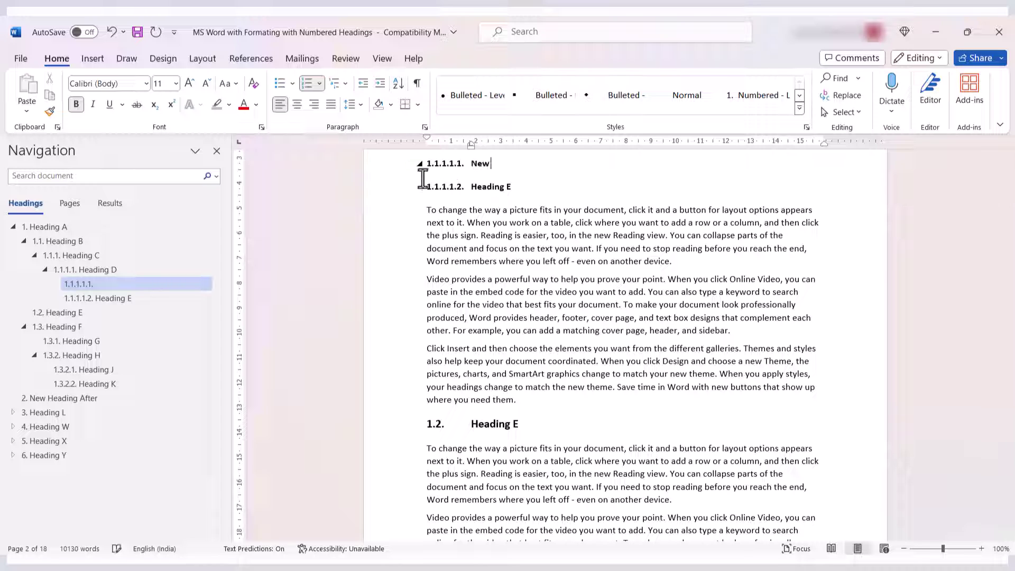
text( Heading Before)
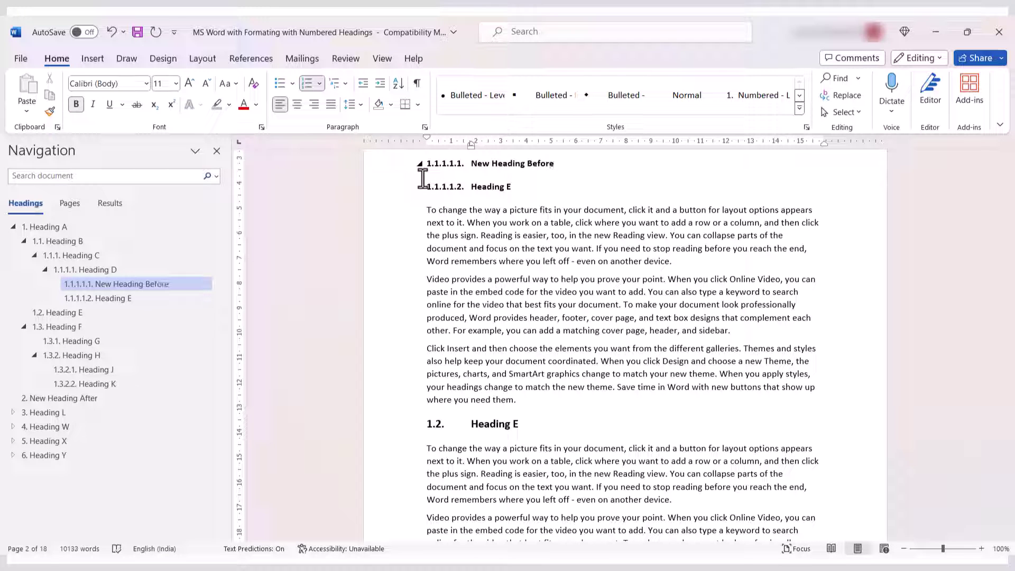
Add a new subheading under 1.2 Heading E and title it "New Subheading"
click(76, 311)
right_click(76, 312)
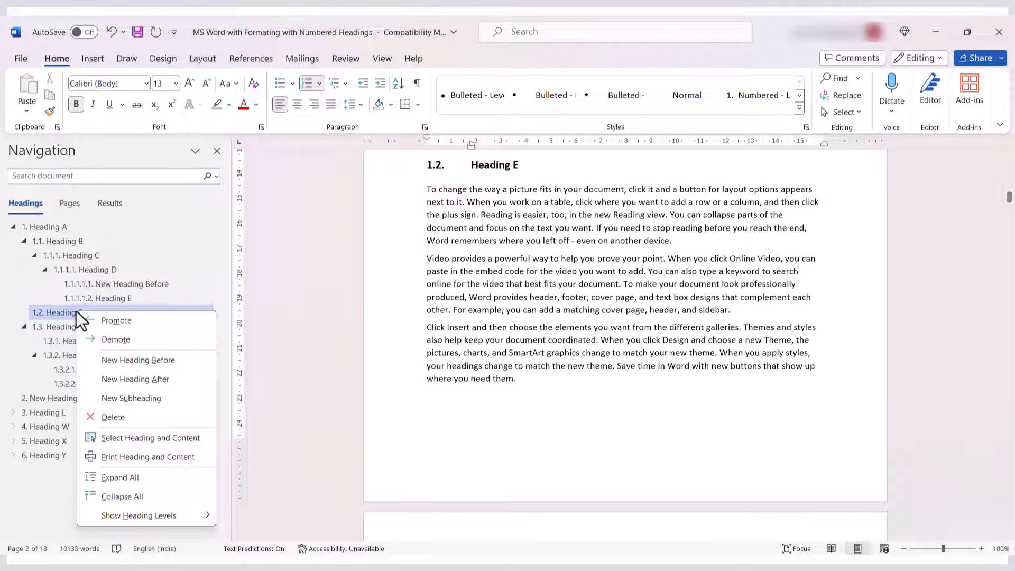
click(113, 402)
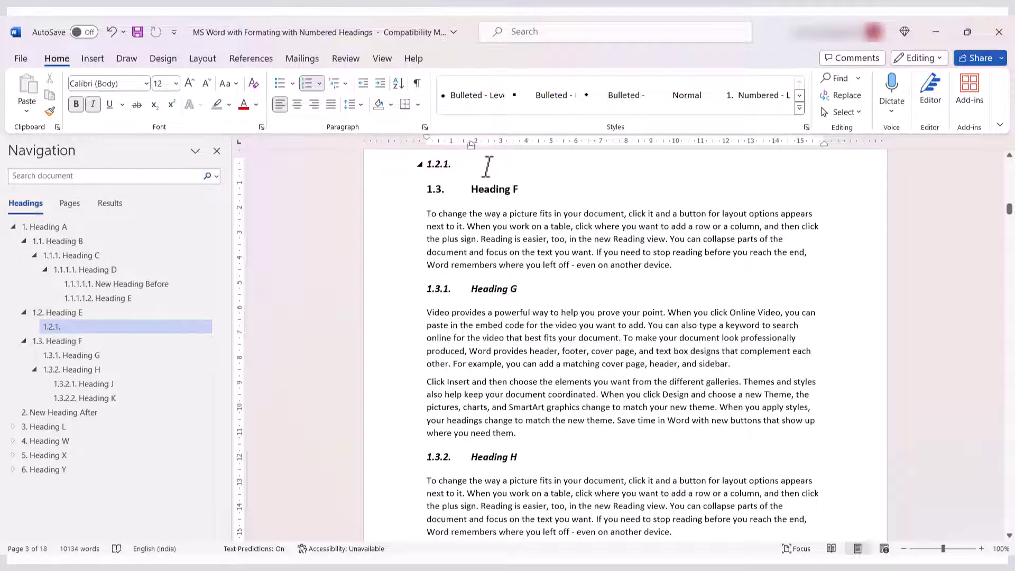
text(New S)
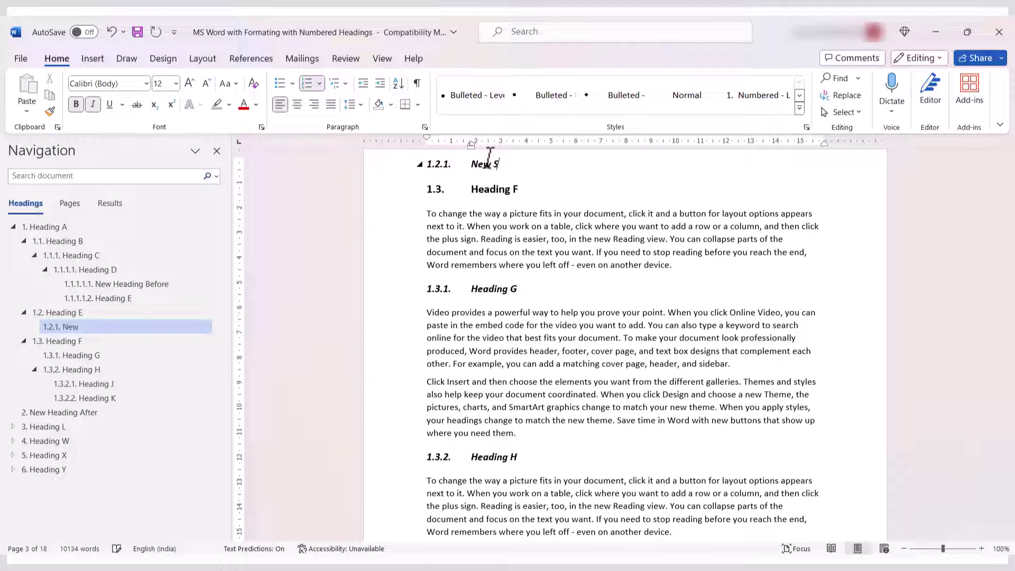
text(ubheading)
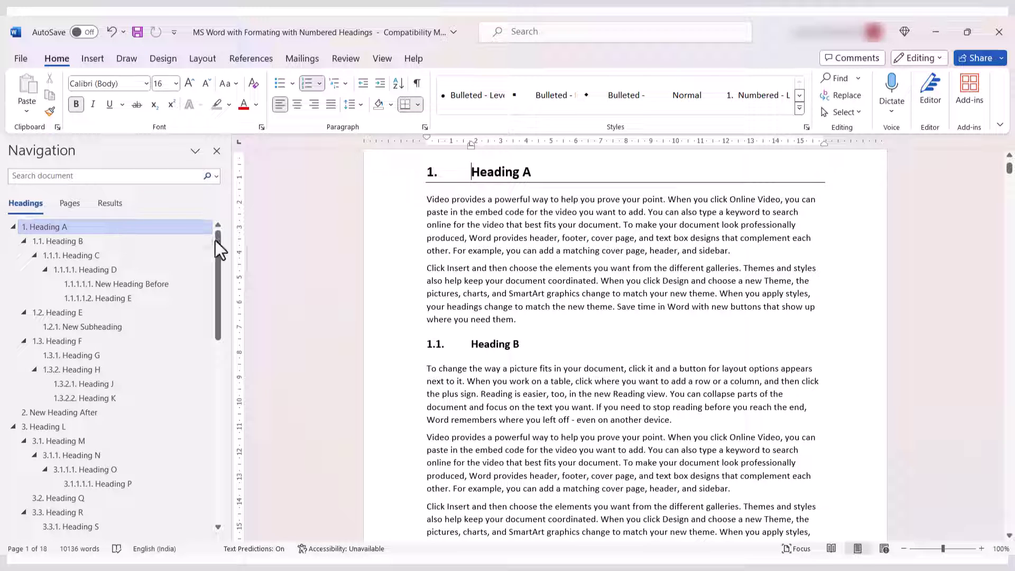
Collapse the subheadings of 1.1 Heading B, 1.2 Heading E and 1.3 Heading F in the heading list
drag(216, 240, 220, 418)
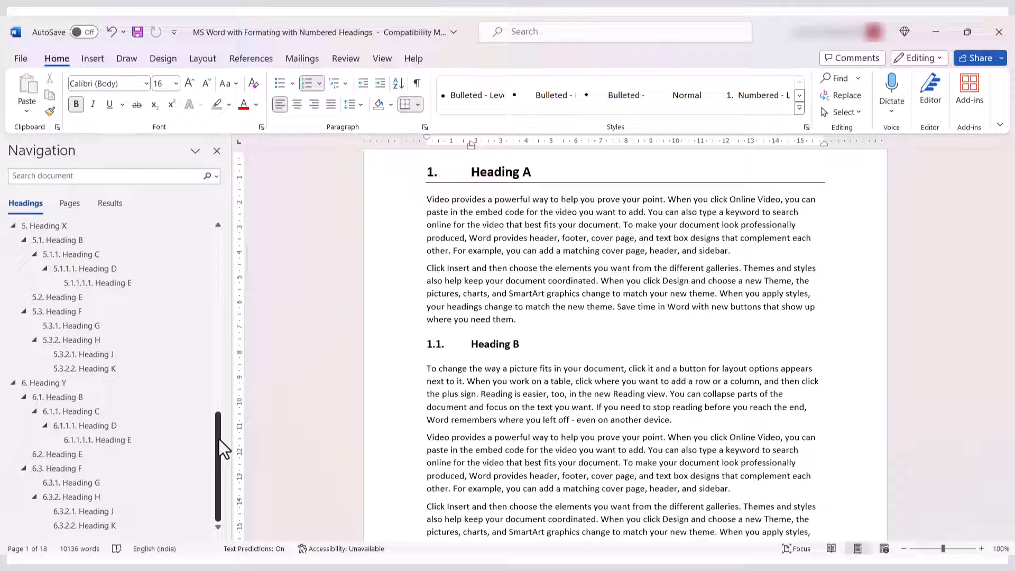
drag(224, 447, 223, 240)
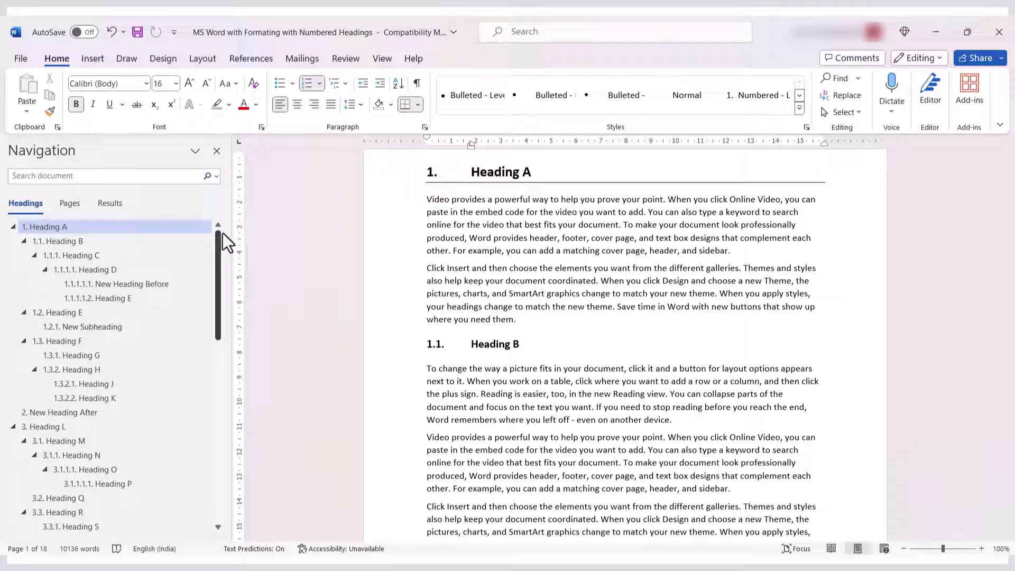
click(24, 241)
click(25, 254)
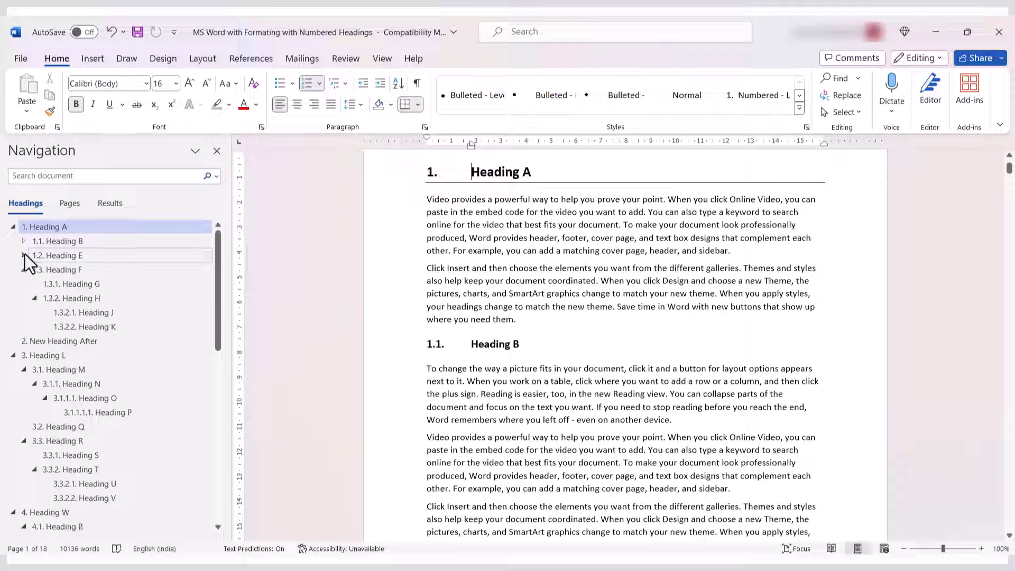
click(24, 268)
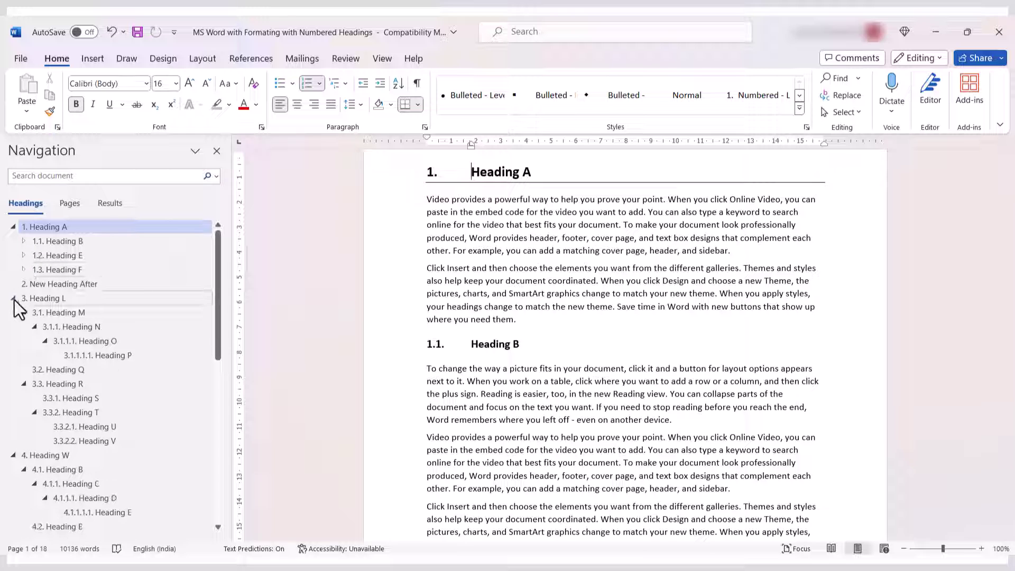
Collapse and re-expand 3.1 Heading M, and expand 1.3 Heading F, 1.2 Heading E and 1.1 Heading B in the heading list
click(23, 313)
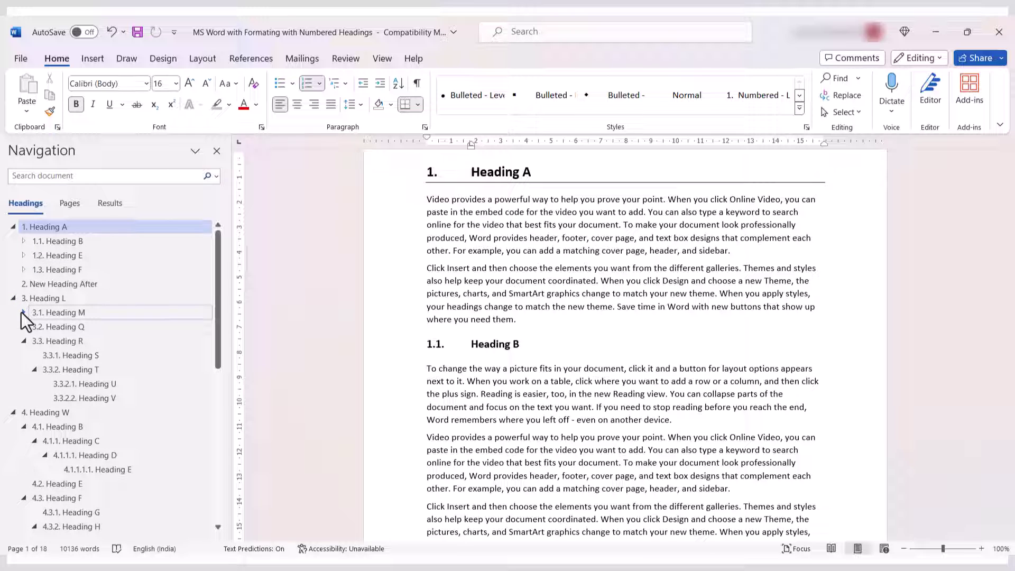
click(24, 313)
click(23, 270)
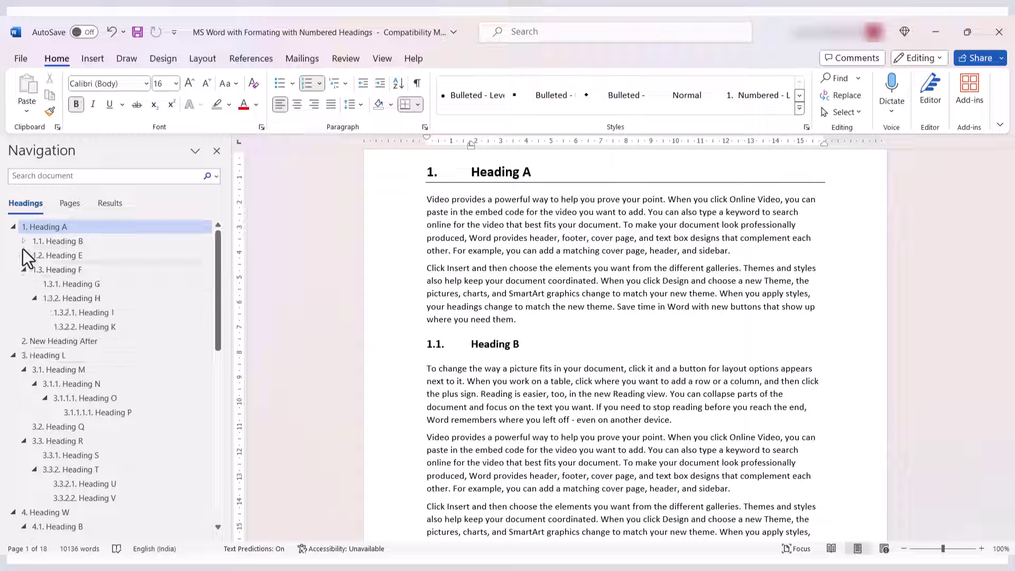
click(24, 253)
click(23, 241)
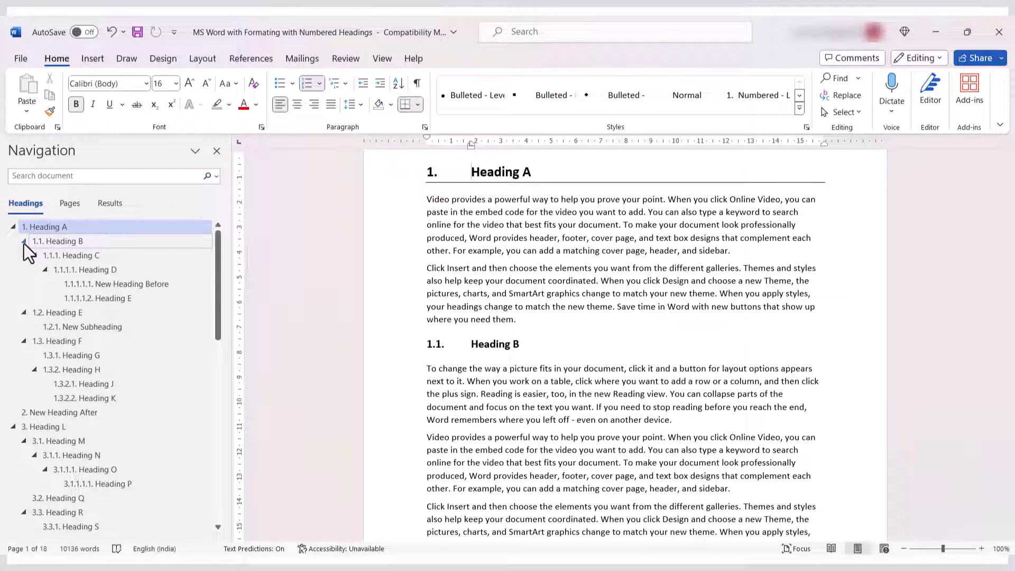
Collapse all headings in the heading list to the top level, and expand them all again
right_click(85, 226)
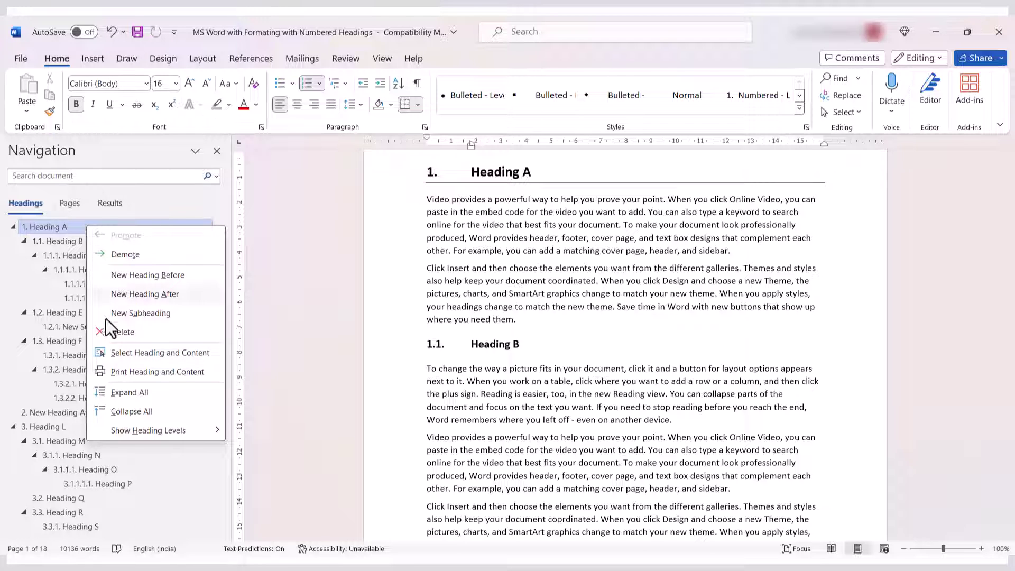
click(128, 412)
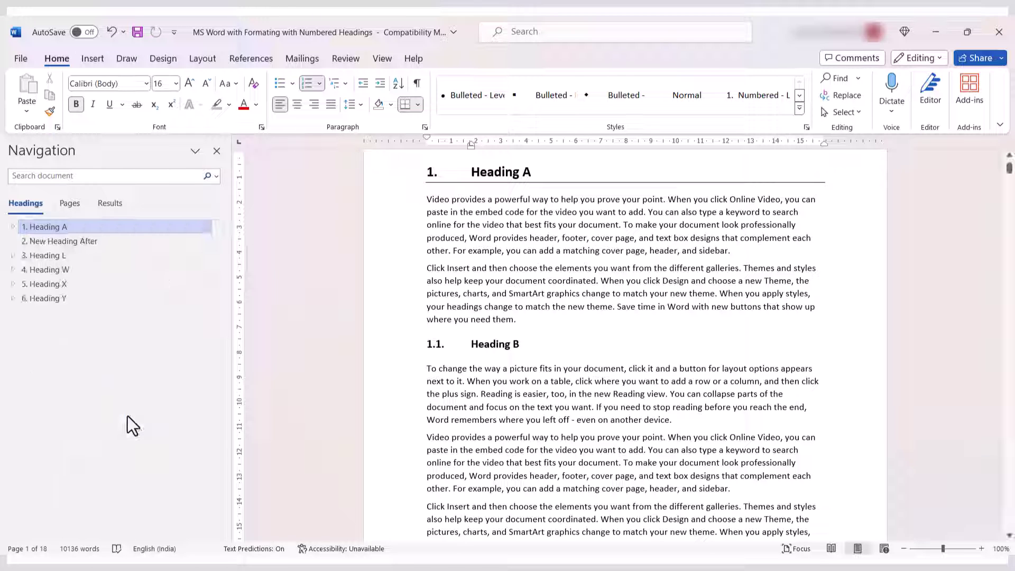
right_click(92, 229)
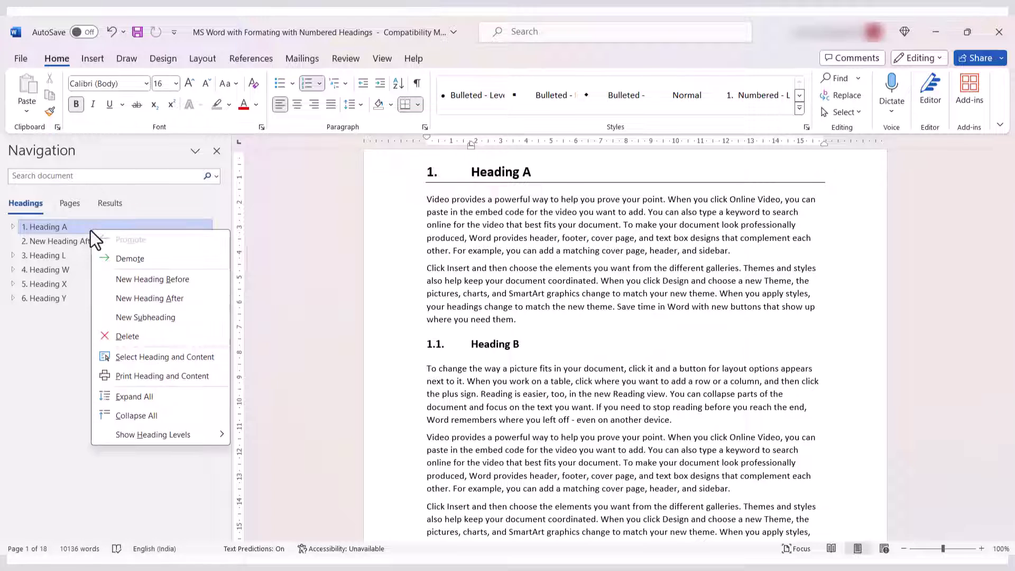
click(127, 401)
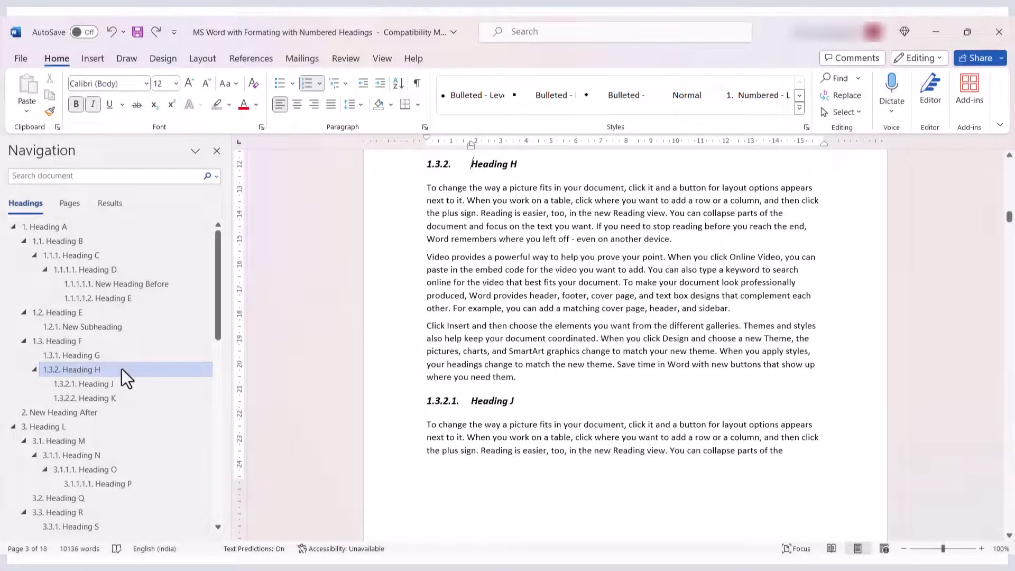
Move Heading H with its subheadings above Heading G within the 1.3 Heading F section
drag(121, 369, 125, 349)
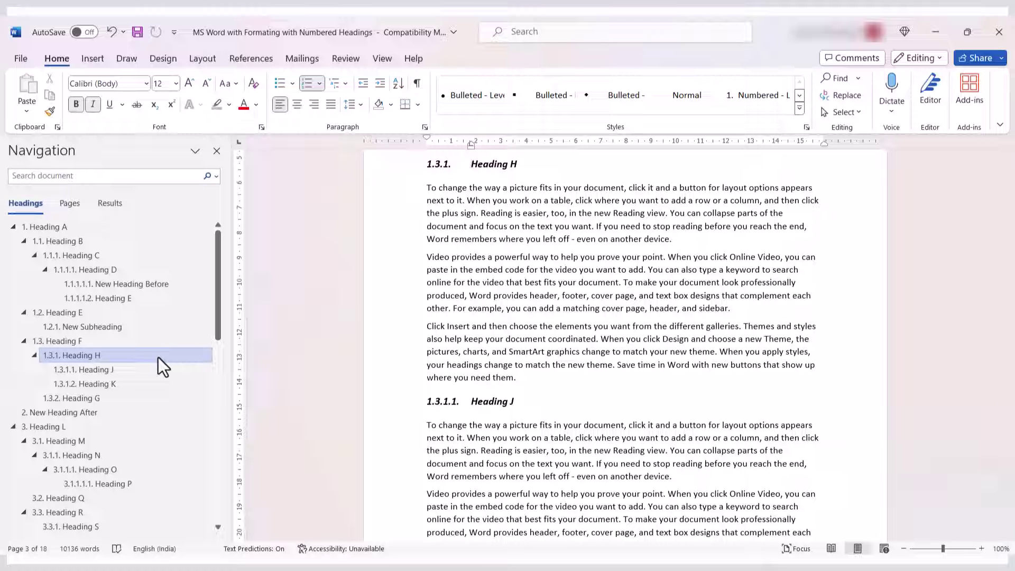
Select Heading H together with its content, and open the print settings for just that heading and content
right_click(158, 358)
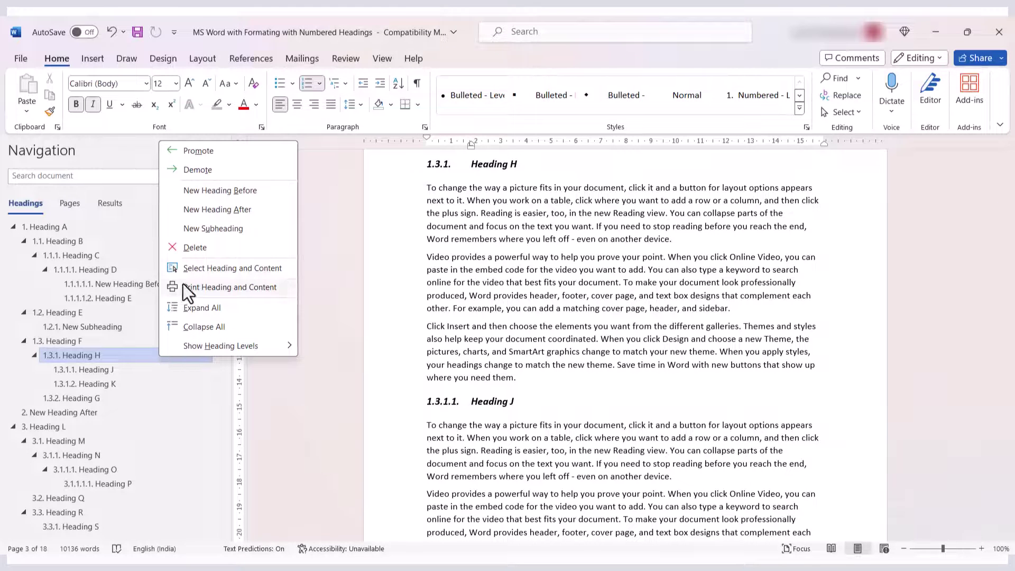
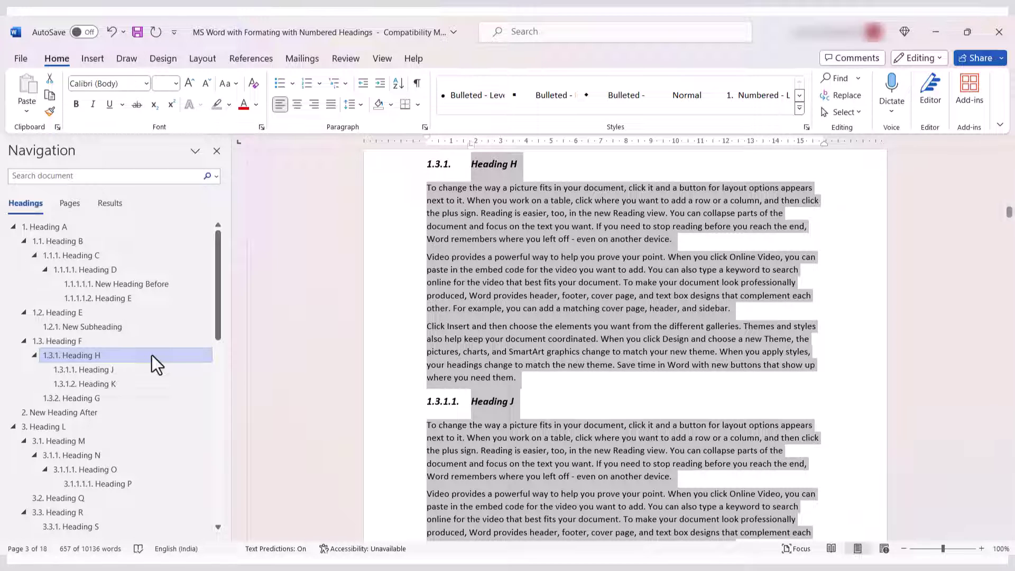
right_click(151, 355)
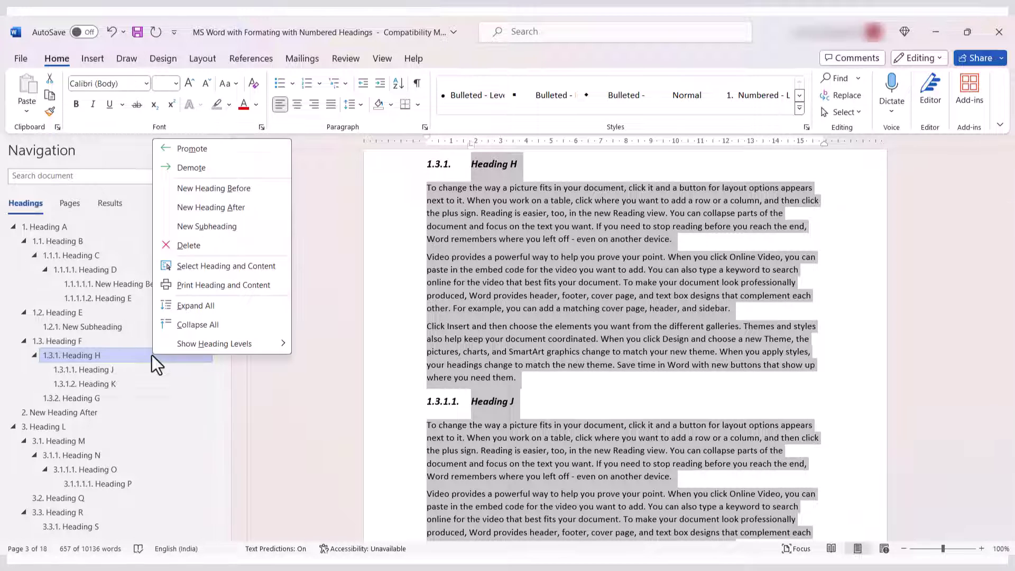
click(191, 286)
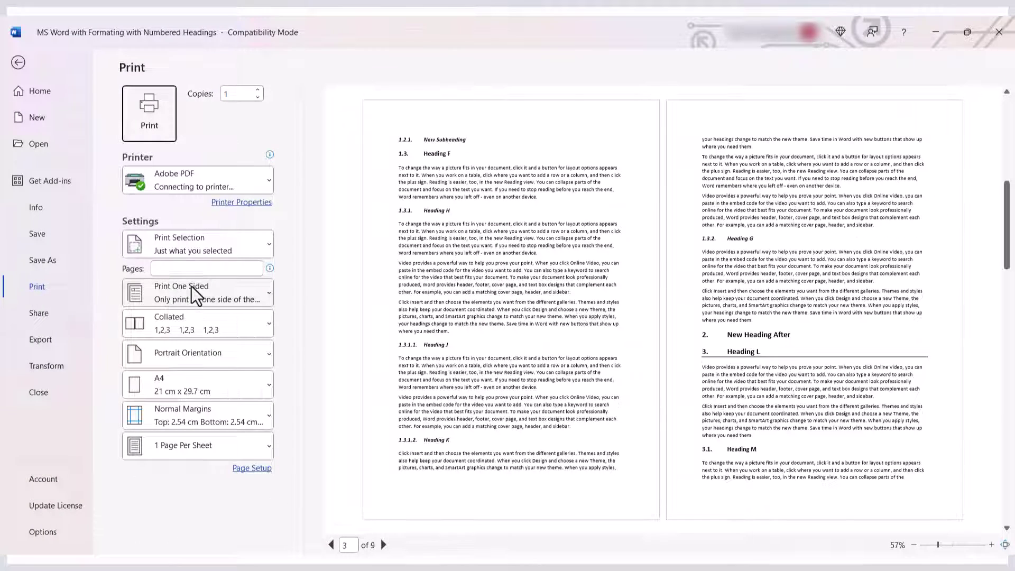